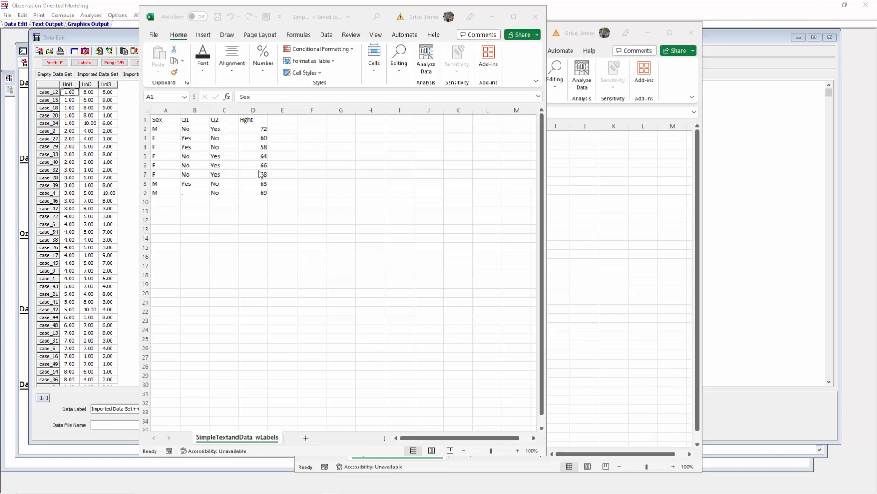
Check the file type options for saving a copy of the SimpleTextandData_wLabels workbook, and return to the sheet without saving
{"action": "left_click", "coordinate": [157, 40]}
{"action": "left_click", "coordinate": [155, 37]}
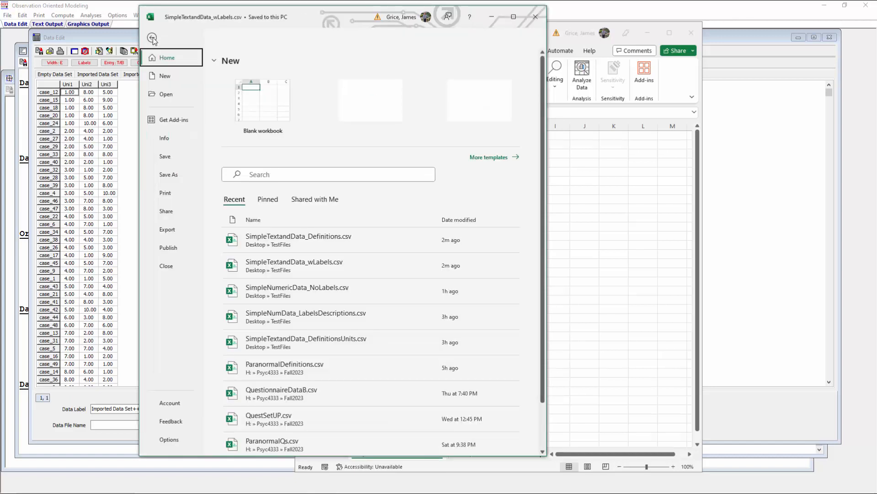
{"action": "left_click", "coordinate": [173, 176]}
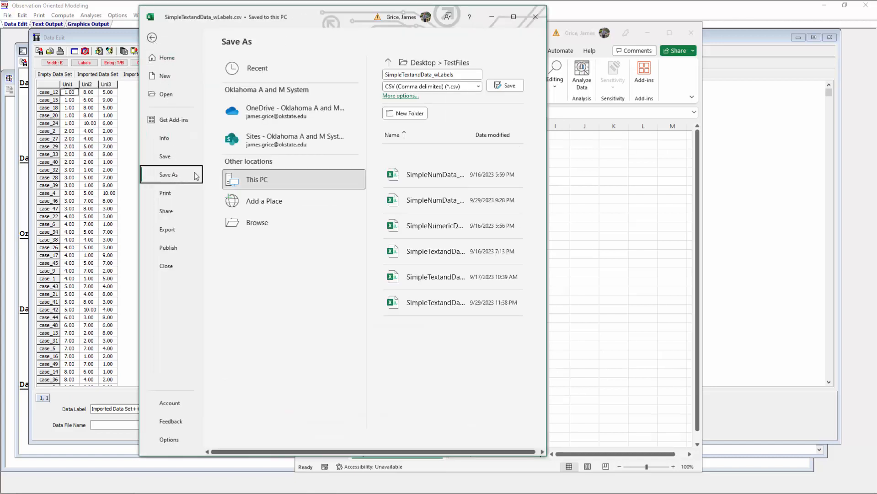
{"action": "left_click", "coordinate": [464, 88]}
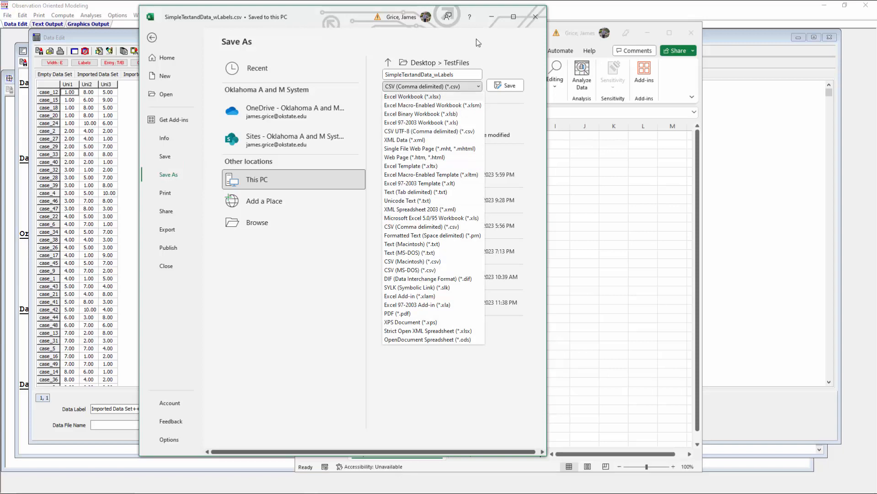
{"action": "left_click", "coordinate": [266, 16]}
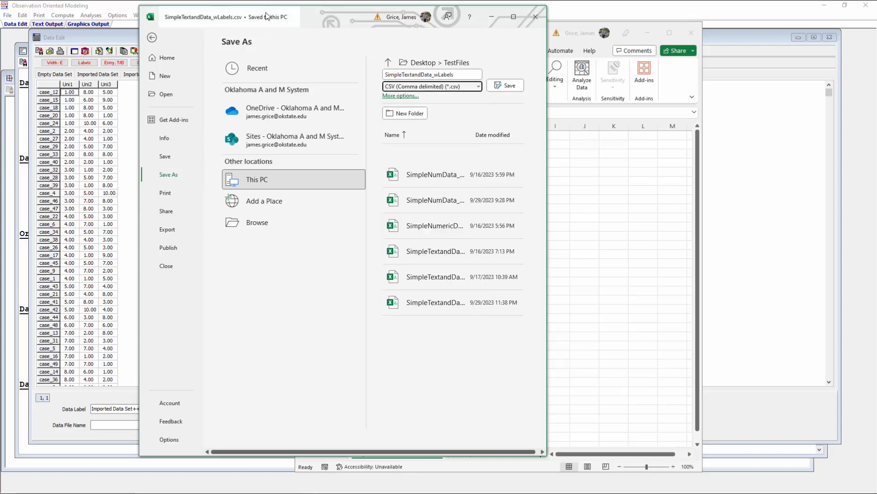
{"action": "left_click", "coordinate": [152, 38]}
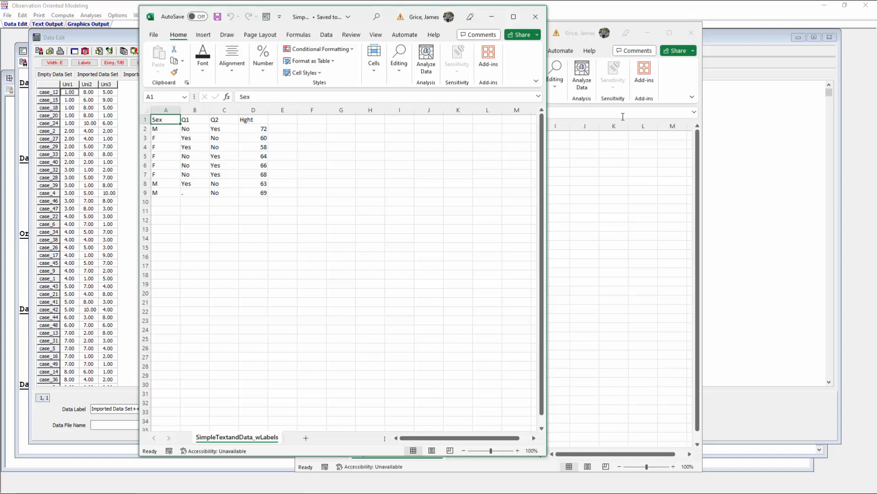
Bring the SimpleTextandData_Definitions workbook forward and widen columns A to D to read the labels and descriptions
{"action": "left_click", "coordinate": [684, 142]}
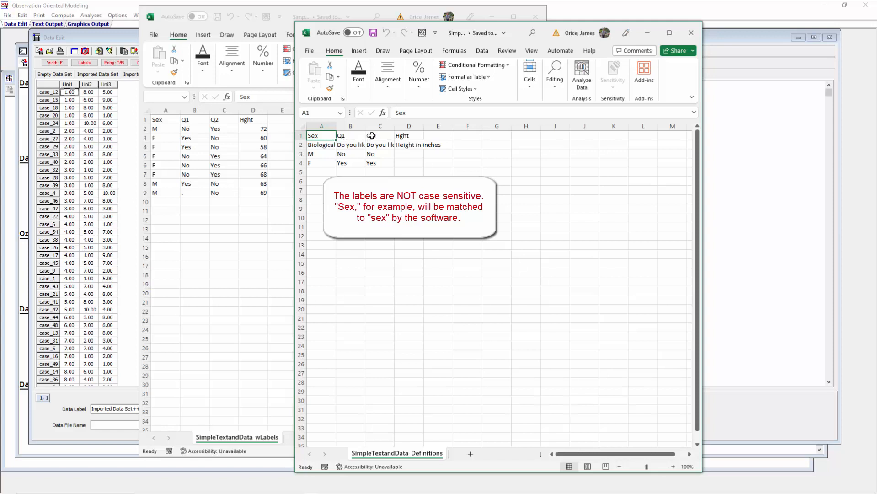
{"action": "double_click", "coordinate": [334, 126]}
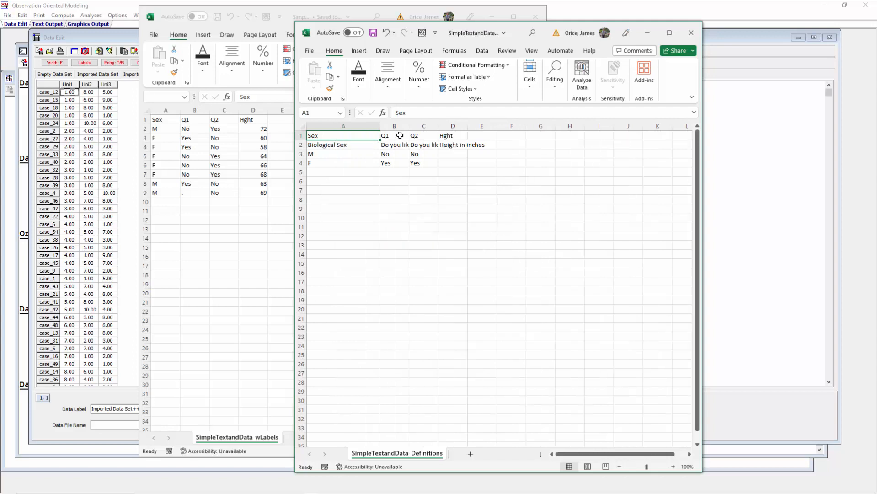
{"action": "left_click_drag", "start_coordinate": [408, 126], "coordinate": [579, 126]}
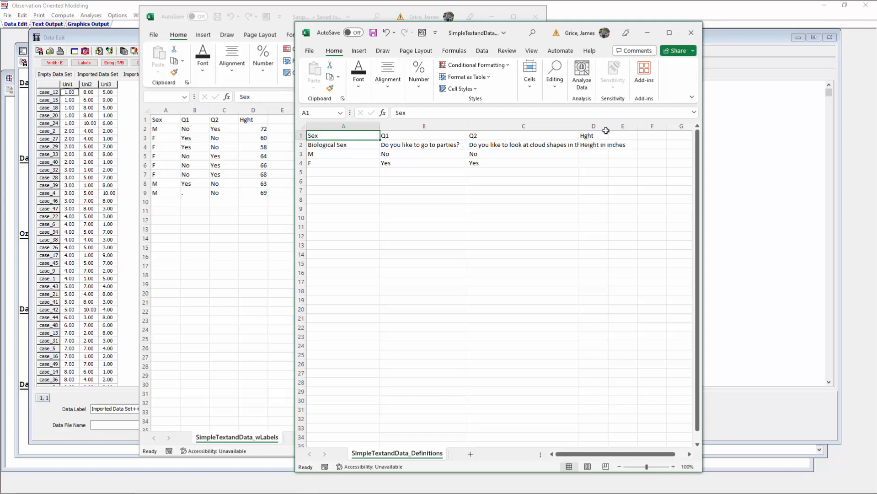
{"action": "left_click_drag", "start_coordinate": [609, 126], "coordinate": [649, 126]}
Examine the unit labels listed under Sex, Q1, Q2 and Hght, and the description row of the definitions sheet
{"action": "left_click", "coordinate": [360, 155]}
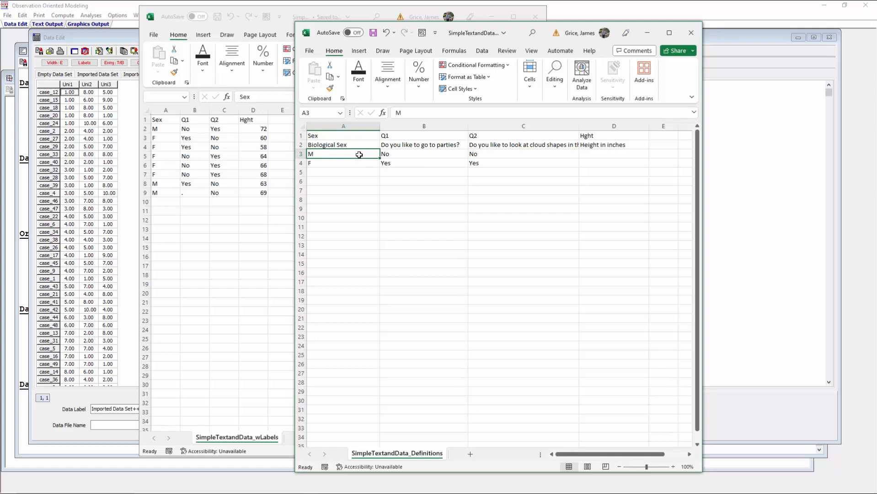
{"action": "left_click", "coordinate": [359, 161]}
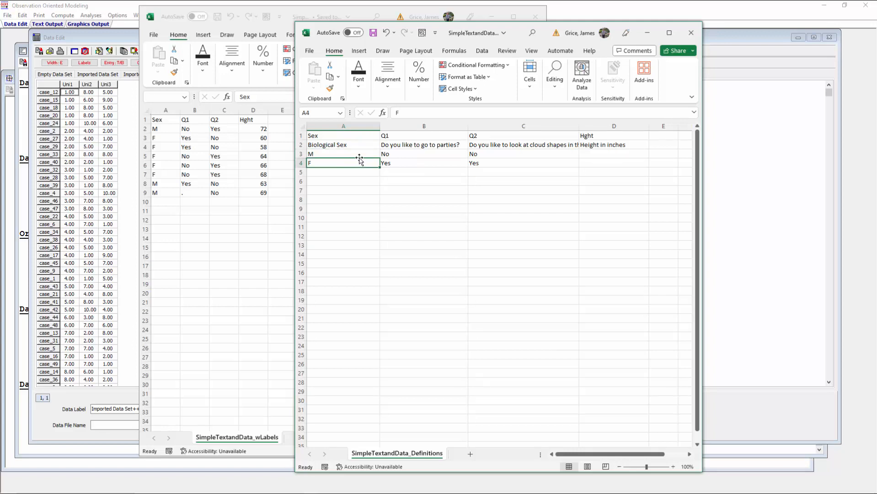
{"action": "left_click", "coordinate": [399, 155]}
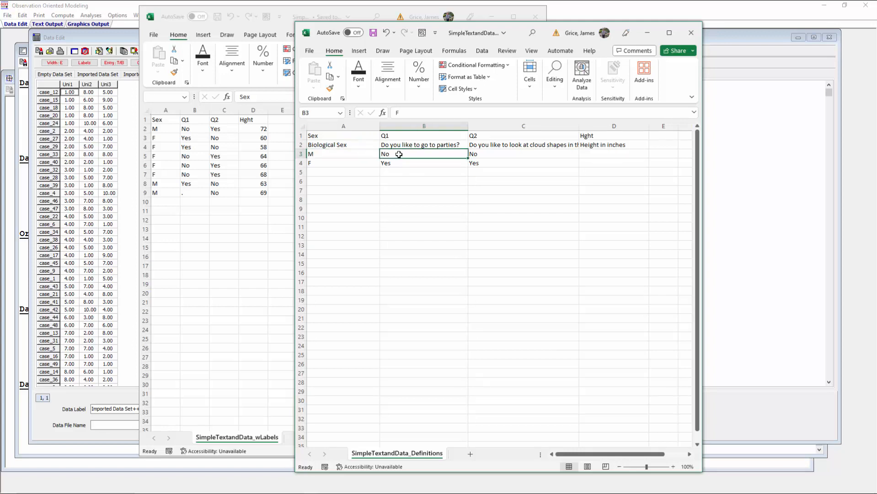
{"action": "left_click", "coordinate": [401, 163]}
{"action": "left_click", "coordinate": [477, 155]}
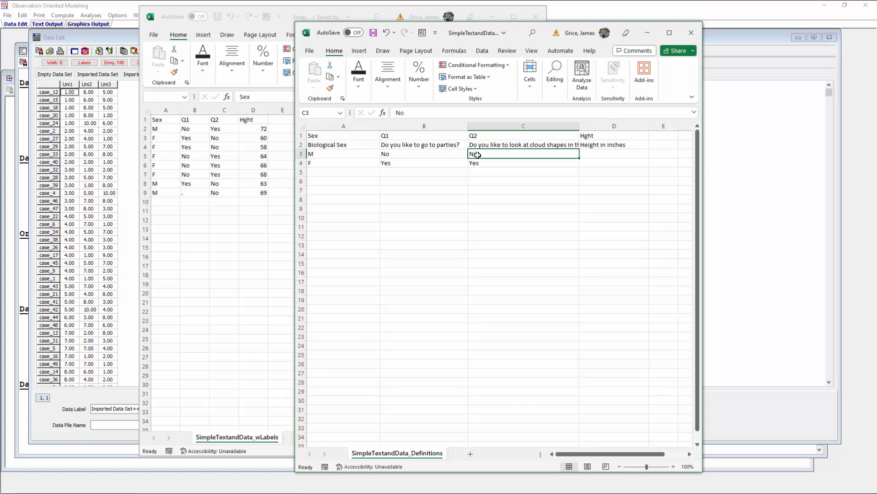
{"action": "left_click", "coordinate": [482, 161]}
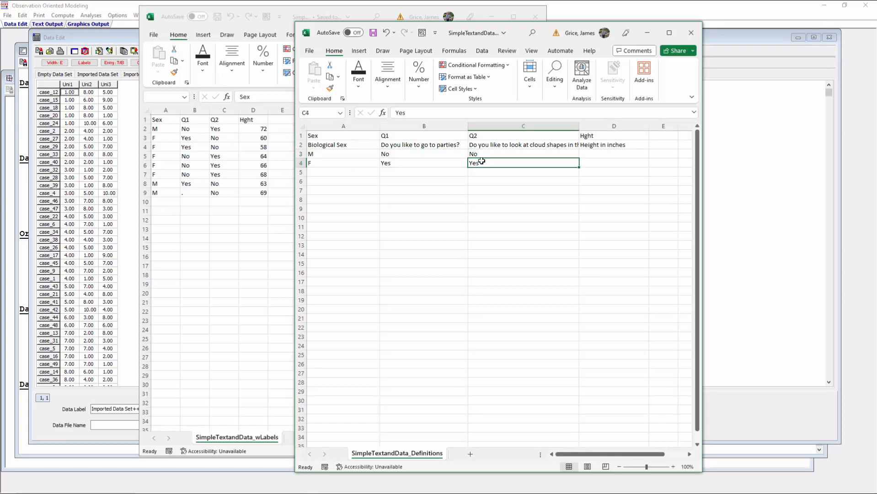
{"action": "left_click", "coordinate": [589, 153]}
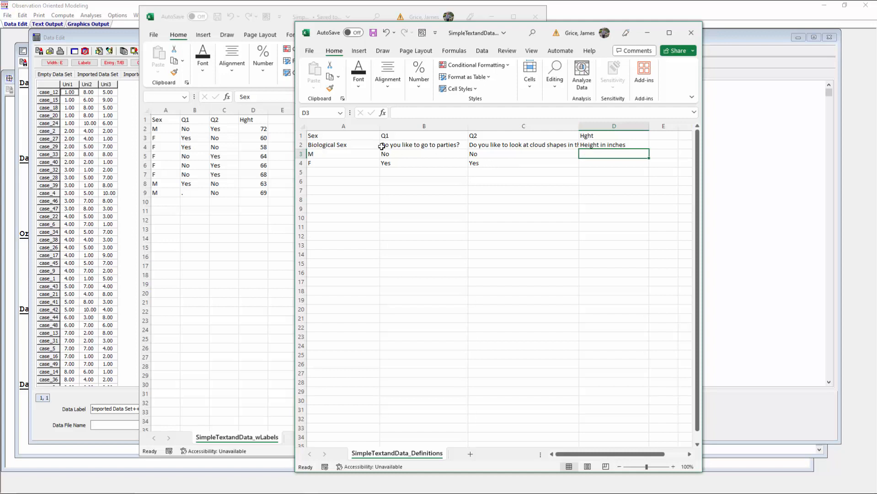
{"action": "left_click", "coordinate": [357, 144]}
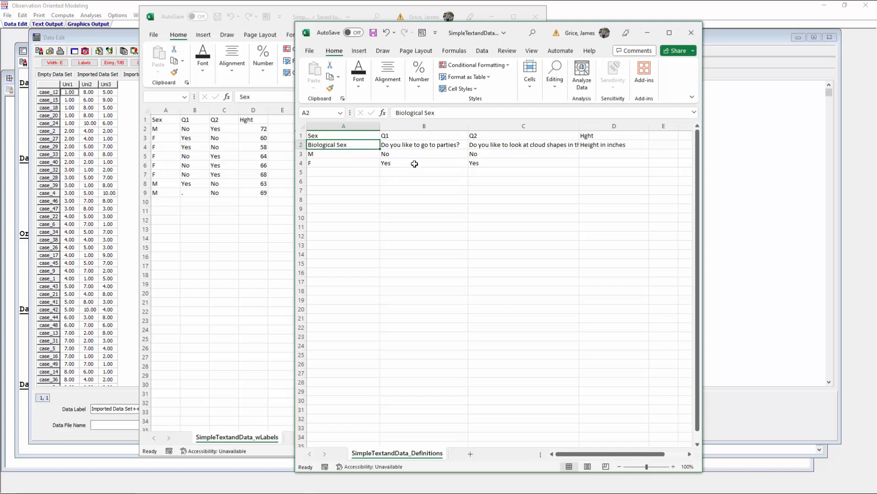
Check the CSV (Comma delimited) file type for saving a copy of the definitions workbook, and return to the sheet without saving
{"action": "left_click", "coordinate": [311, 52]}
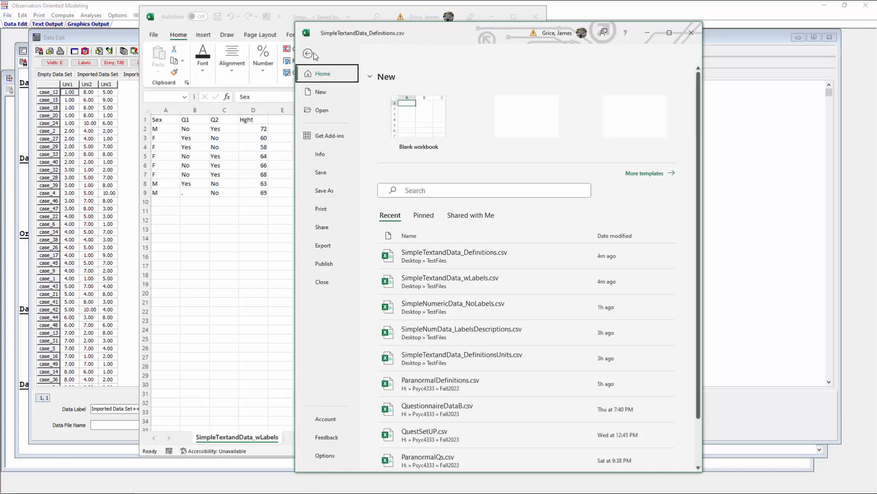
{"action": "left_click", "coordinate": [329, 189]}
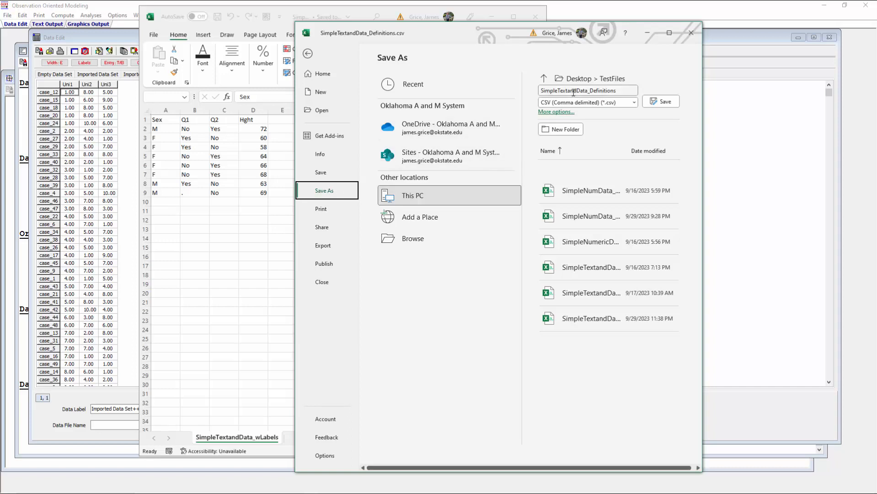
{"action": "left_click", "coordinate": [624, 104]}
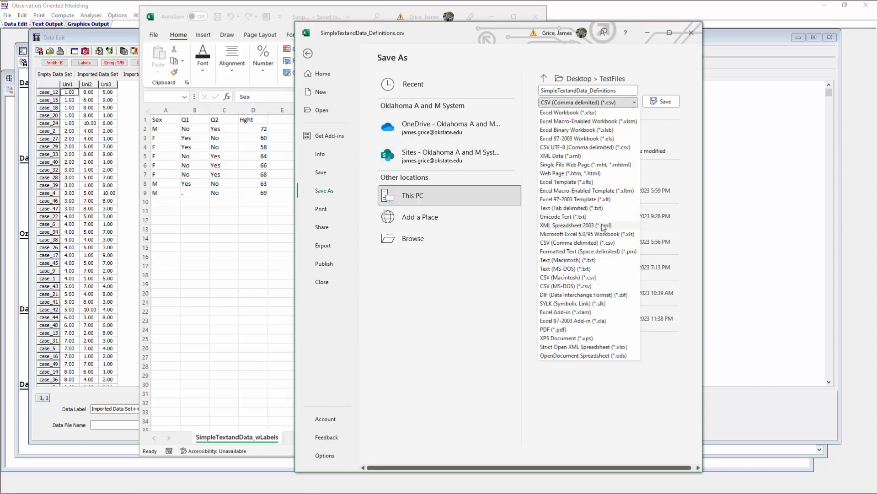
{"action": "left_click", "coordinate": [595, 243]}
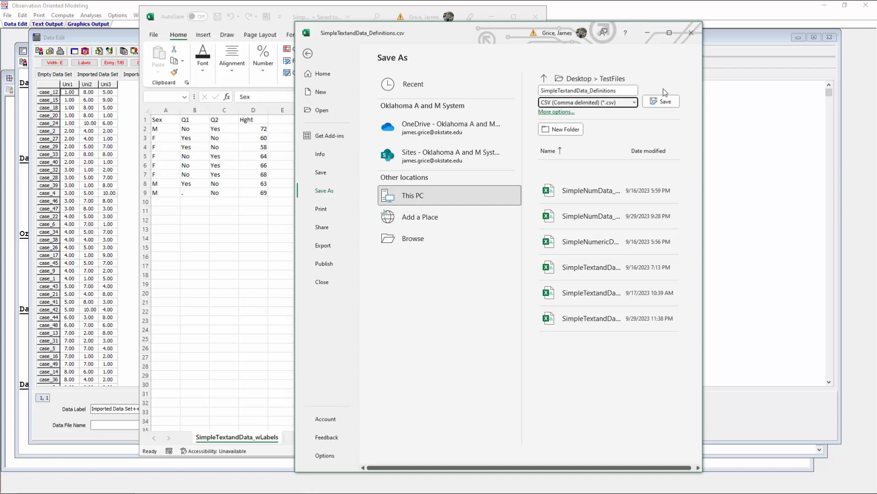
{"action": "left_click", "coordinate": [308, 54]}
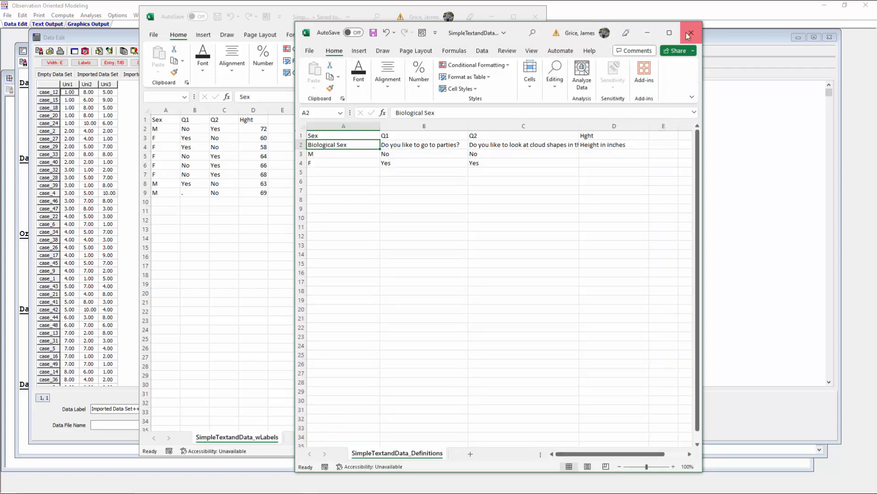
Close the SimpleTextandData_Definitions workbook without saving its changes, and close the SimpleTextandData_wLabels workbook
{"action": "left_click", "coordinate": [688, 35]}
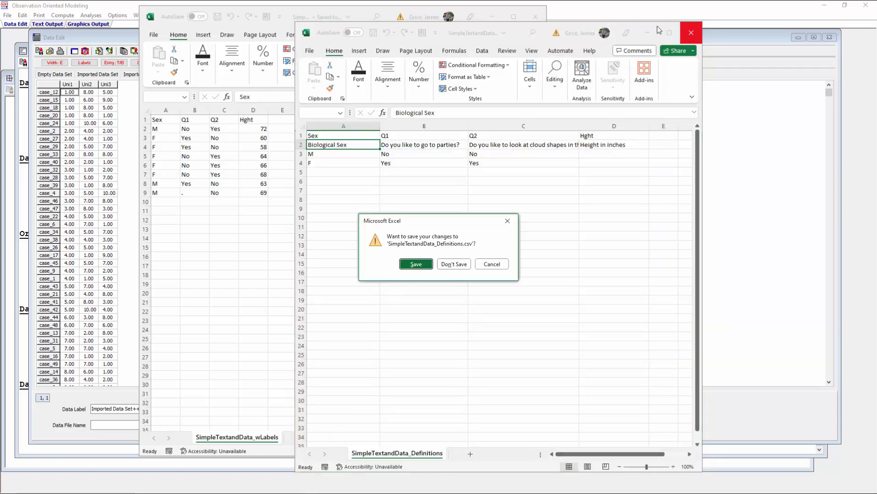
{"action": "left_click", "coordinate": [455, 265]}
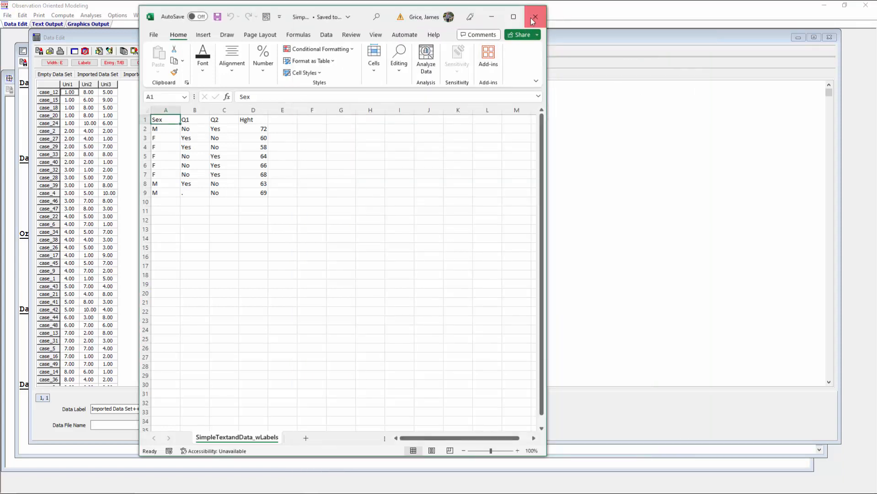
{"action": "left_click", "coordinate": [532, 18]}
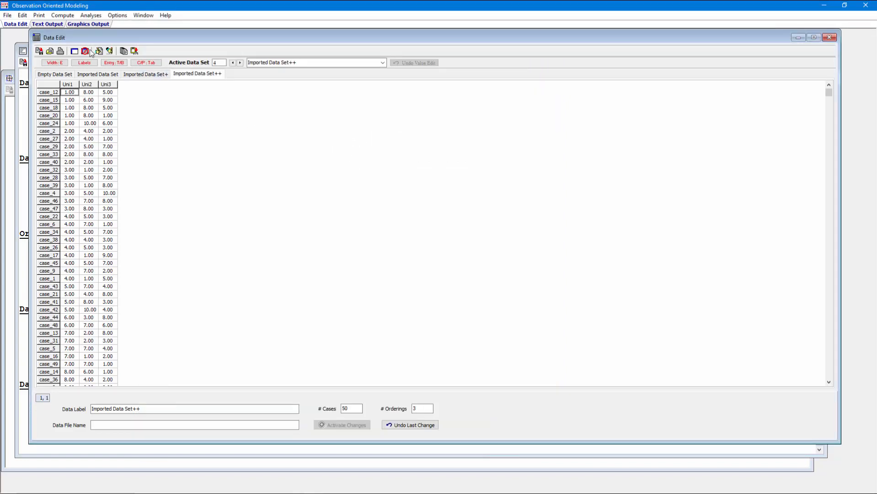
Import the CSV ordering information from SimpleTextandData_Definitions.csv with ordering descriptions included, without integrating it with the active data set
{"action": "left_click", "coordinate": [9, 18]}
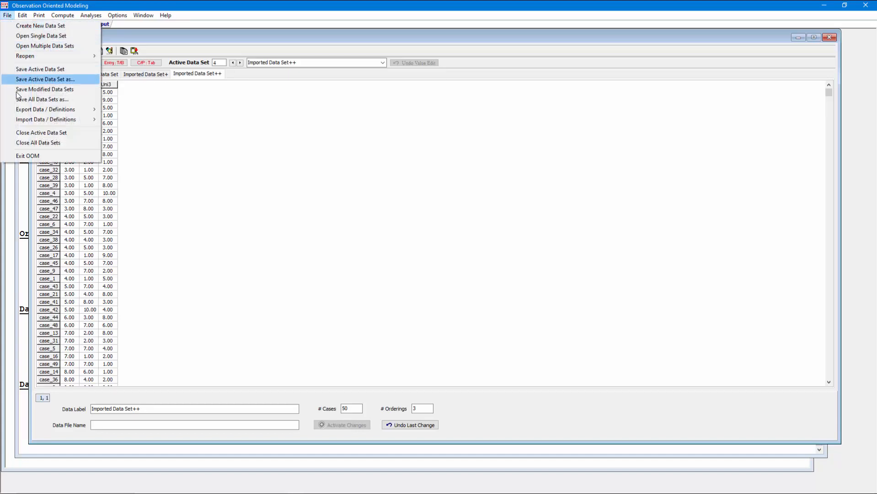
{"action": "mouse_move", "coordinate": [30, 121]}
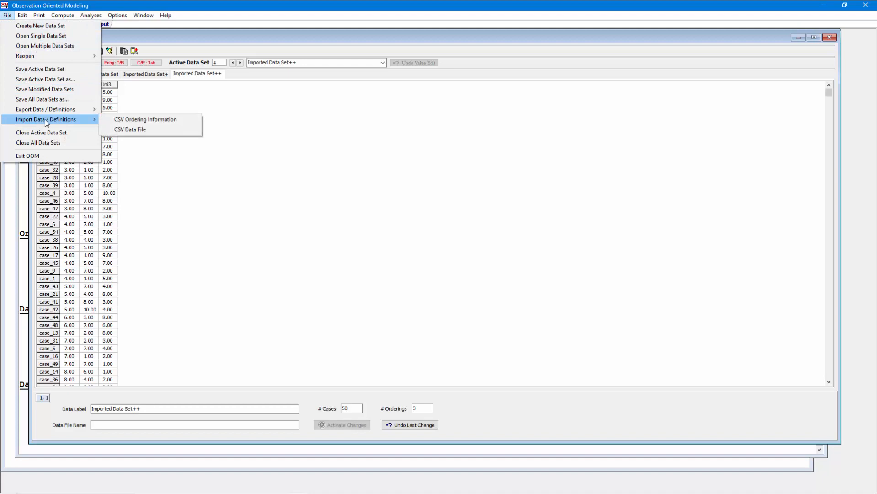
{"action": "left_click", "coordinate": [162, 120]}
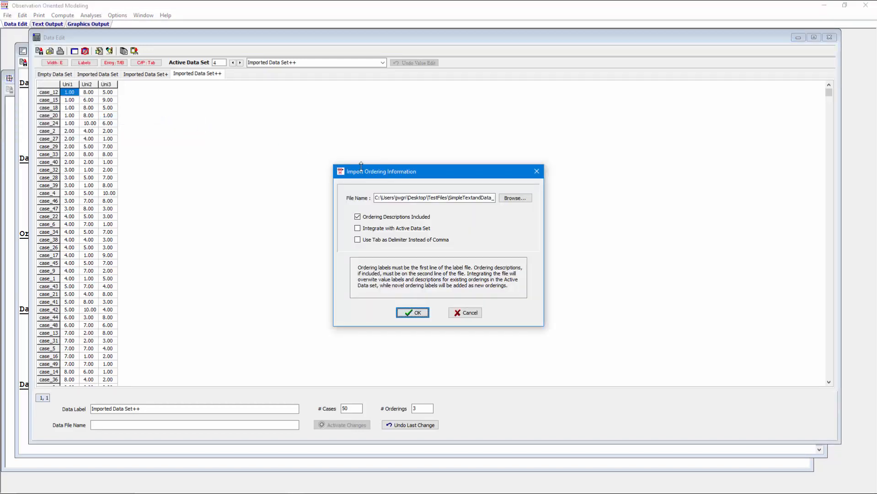
{"action": "left_click", "coordinate": [509, 200]}
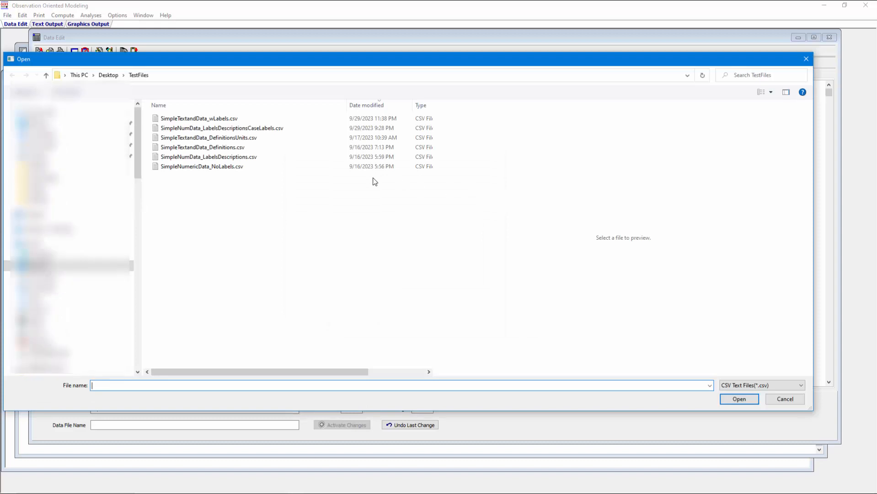
{"action": "left_click", "coordinate": [309, 152]}
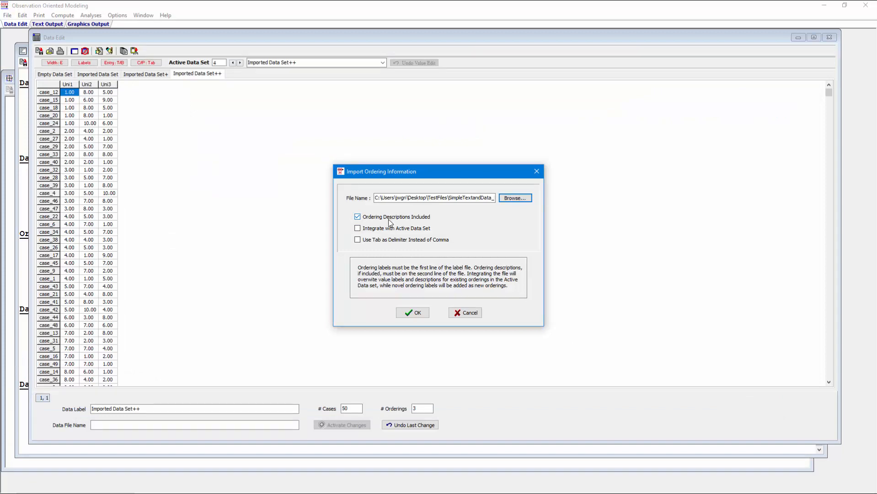
{"action": "left_click", "coordinate": [408, 313]}
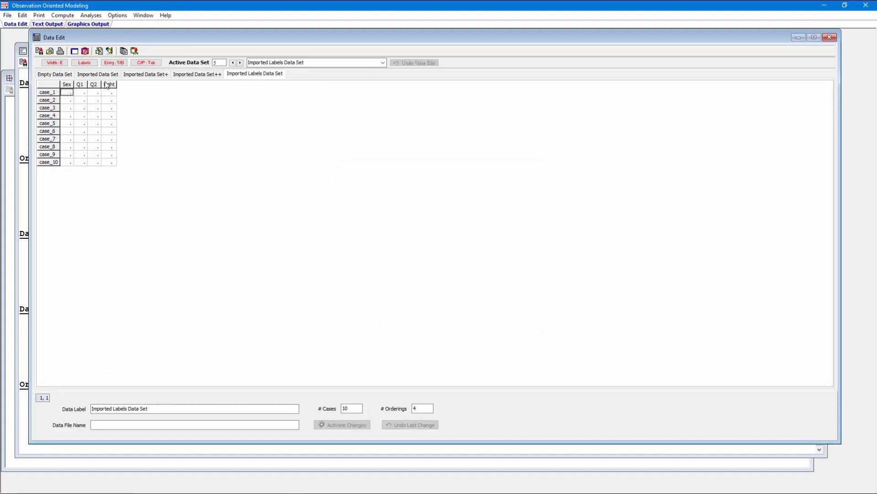
Open the ordering definitions of the imported labels data set and review the units of Sex, Q1, Q2 and Hght
{"action": "left_click", "coordinate": [99, 51]}
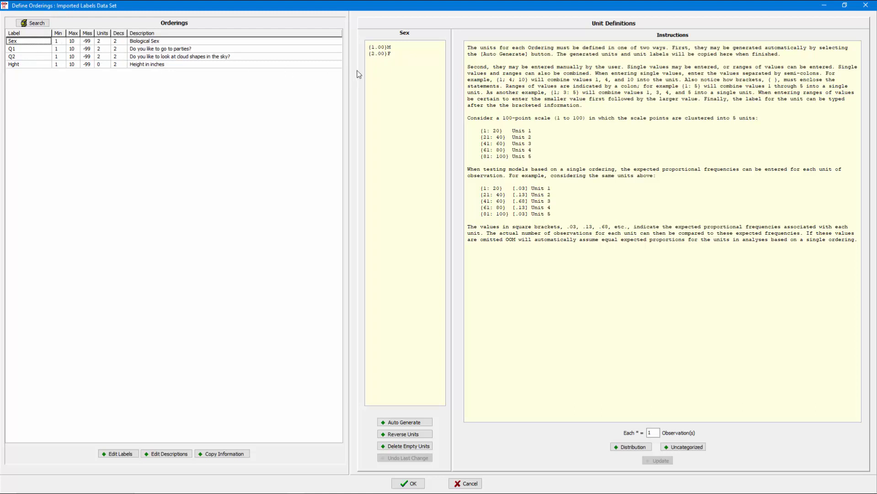
{"action": "mouse_move", "coordinate": [393, 46]}
{"action": "left_mouse_down"}
{"action": "mouse_move", "coordinate": [374, 44]}
{"action": "mouse_move", "coordinate": [372, 53]}
{"action": "mouse_move", "coordinate": [382, 54]}
{"action": "left_mouse_up"}
{"action": "left_click", "coordinate": [373, 54]}
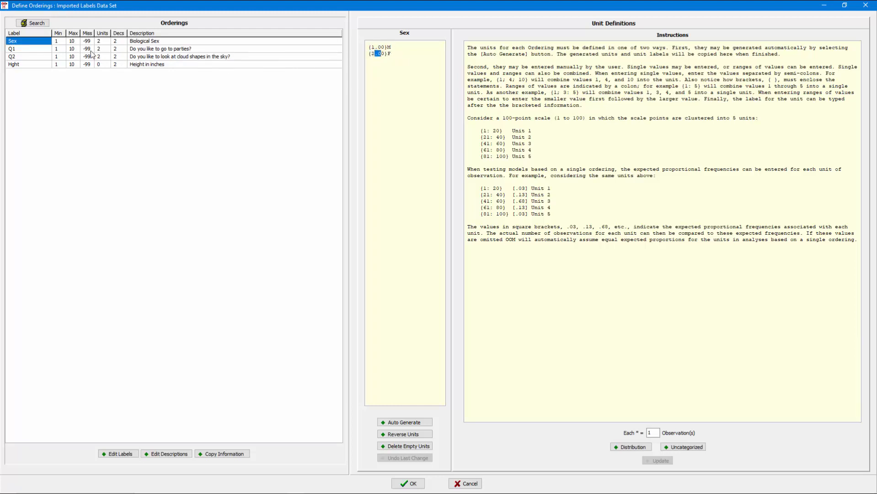
{"action": "left_click", "coordinate": [45, 50]}
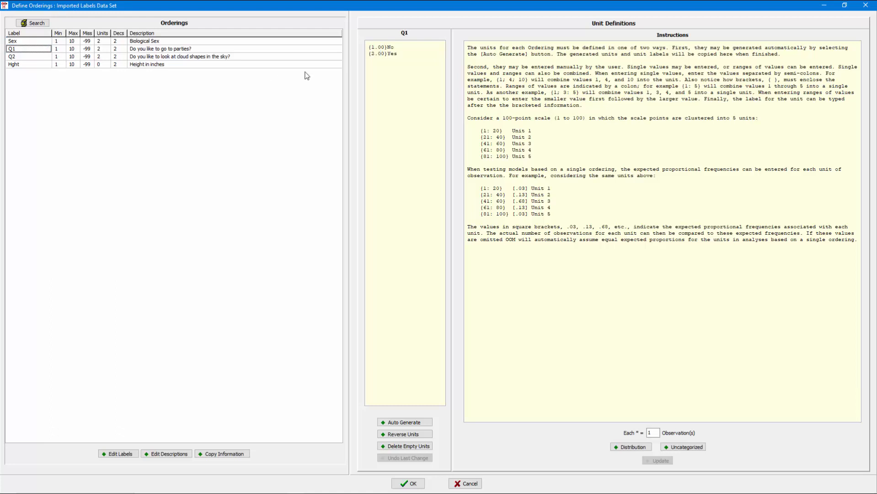
{"action": "left_click_drag", "start_coordinate": [397, 47], "coordinate": [370, 51]}
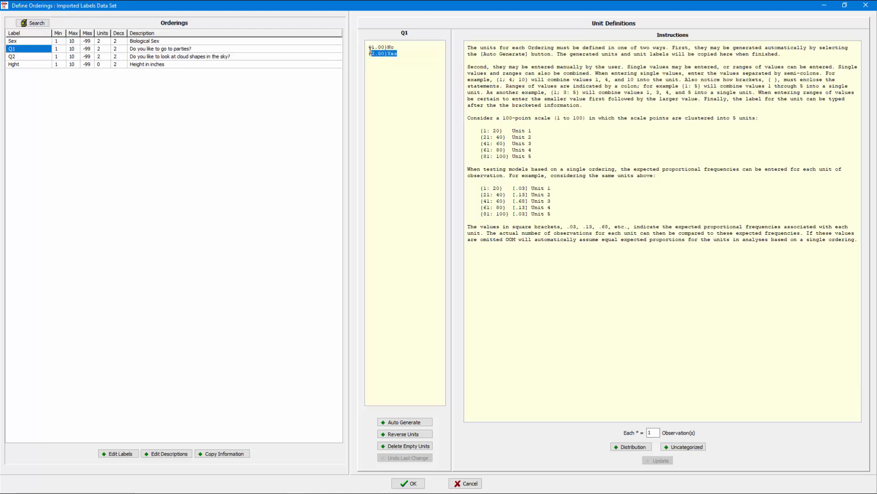
{"action": "left_click", "coordinate": [45, 58]}
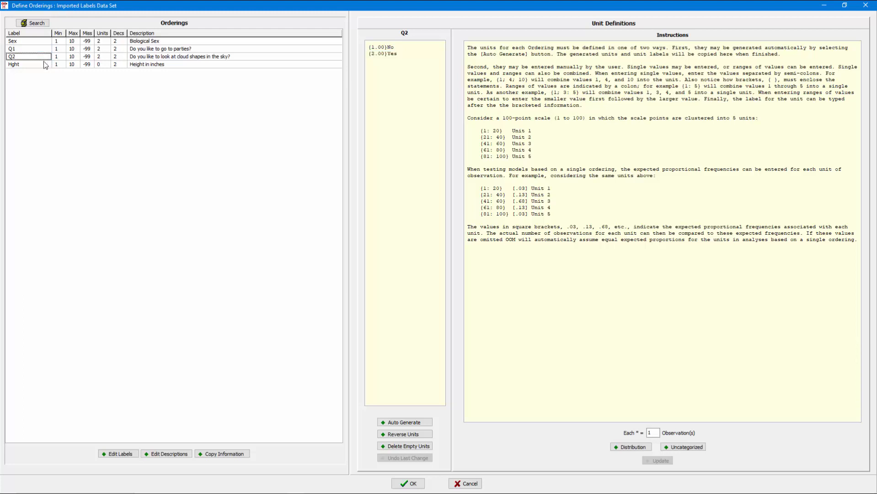
{"action": "left_click", "coordinate": [44, 64]}
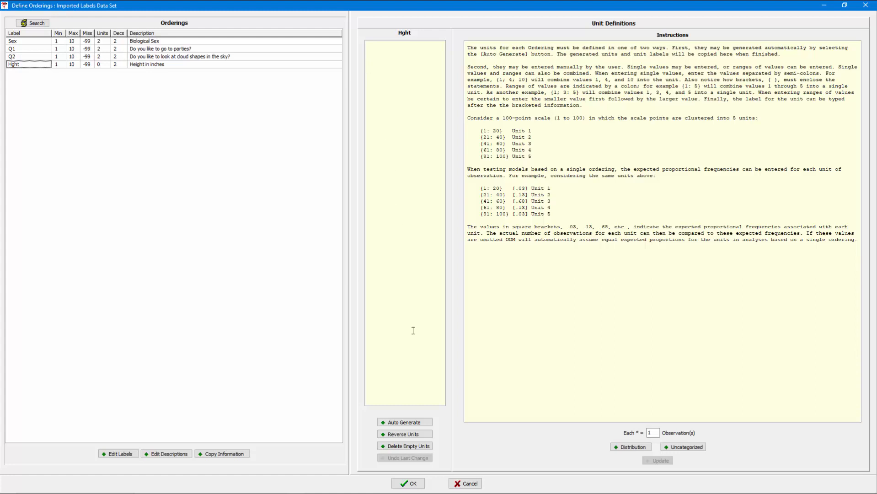
Close the ordering definitions and import SimpleTextandData_wLabels.csv as CSV data, with labels in the first line and integrated with the active data set
{"action": "left_click", "coordinate": [408, 481]}
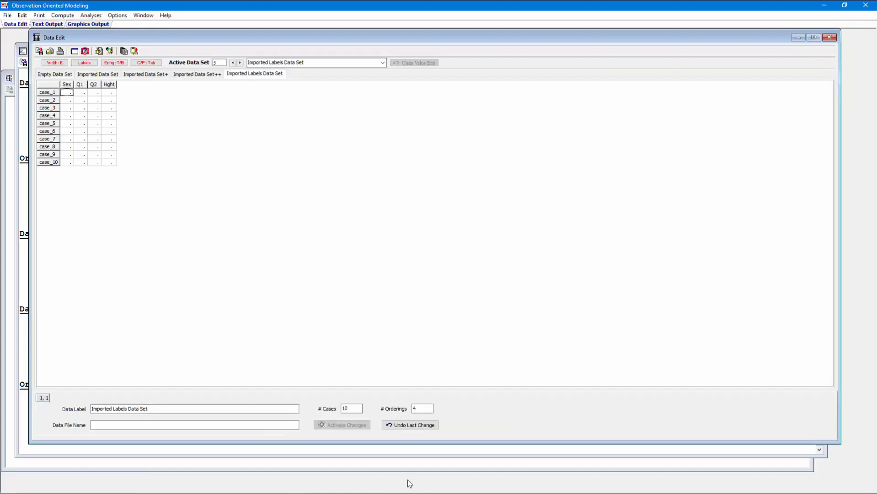
{"action": "left_click", "coordinate": [7, 17]}
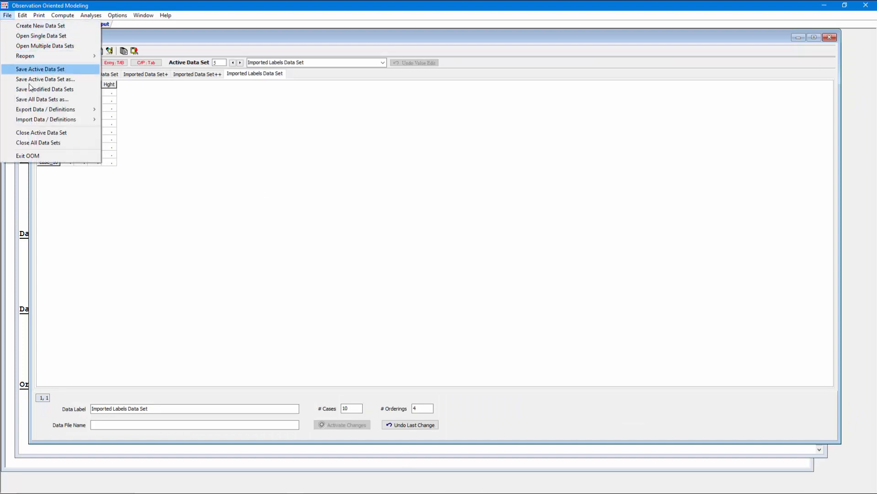
{"action": "mouse_move", "coordinate": [45, 124]}
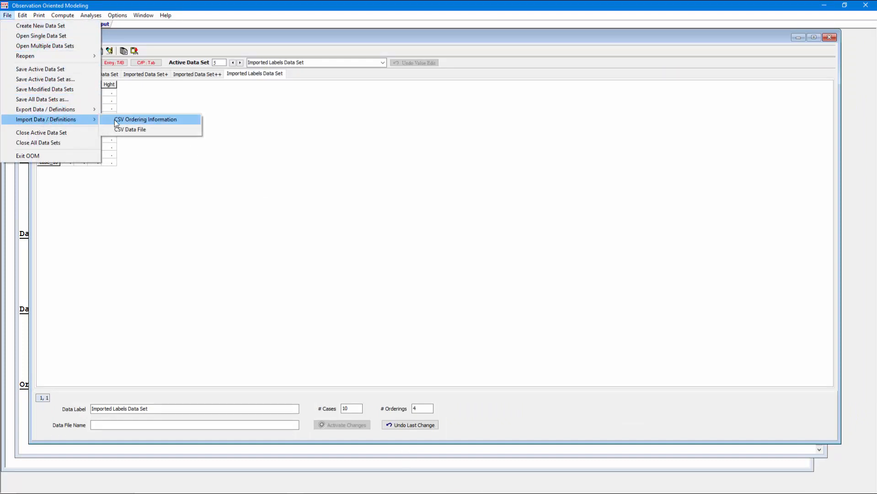
{"action": "left_click", "coordinate": [137, 130]}
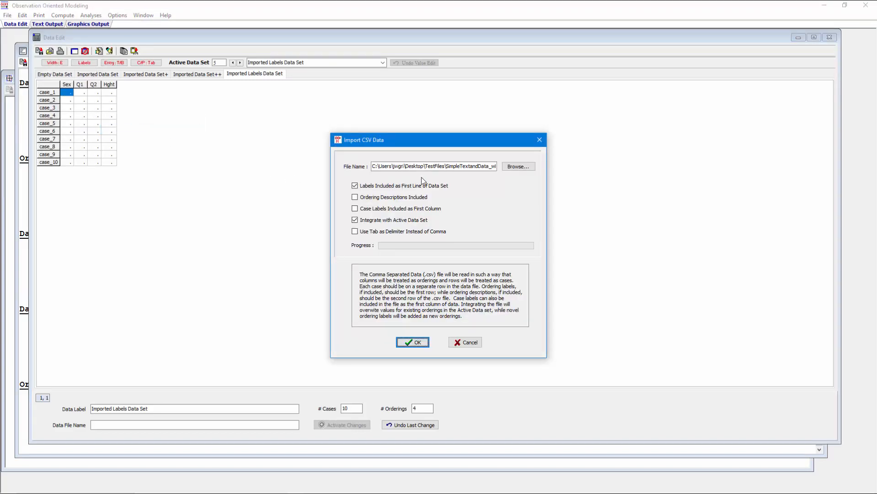
{"action": "left_click", "coordinate": [509, 167]}
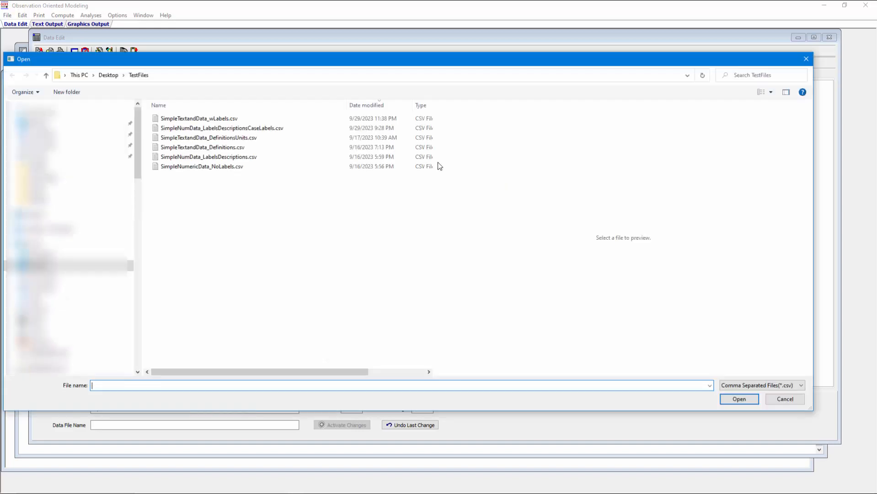
{"action": "left_click", "coordinate": [224, 120]}
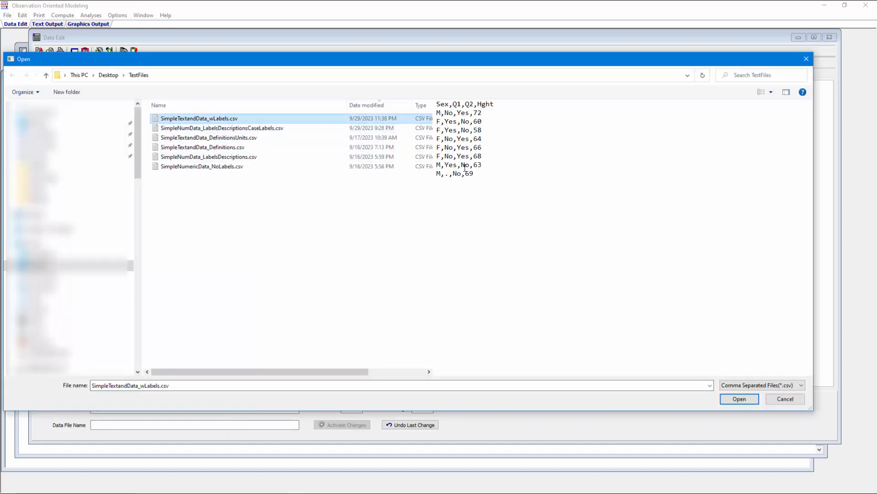
{"action": "left_click", "coordinate": [740, 399]}
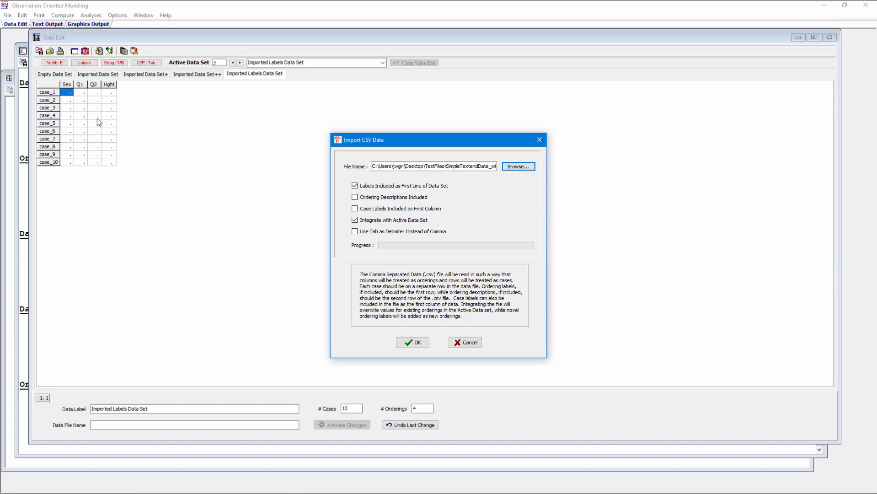
{"action": "left_click", "coordinate": [406, 344]}
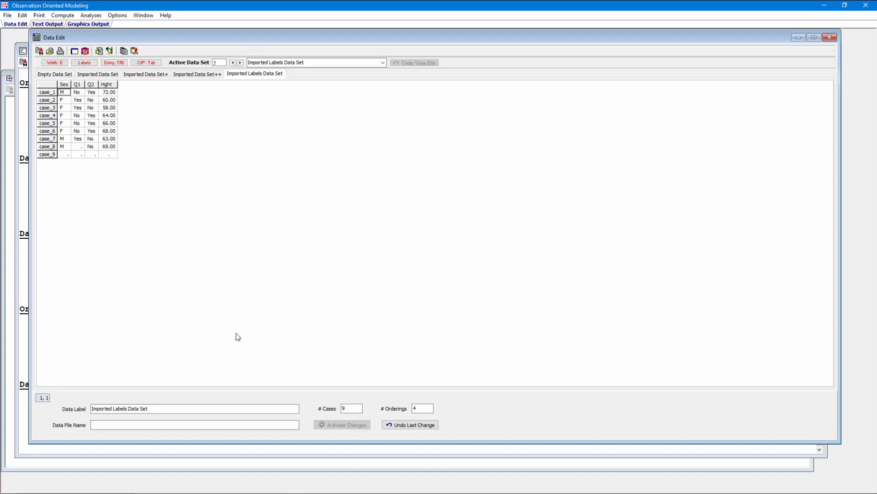
Reduce the imported labels data set to 8 cases, and toggle the data display to numeric values and back to labels
{"action": "left_click", "coordinate": [349, 410]}
{"action": "left_click_drag", "start_coordinate": [349, 414], "coordinate": [340, 413]}
{"action": "type", "text": "8"}
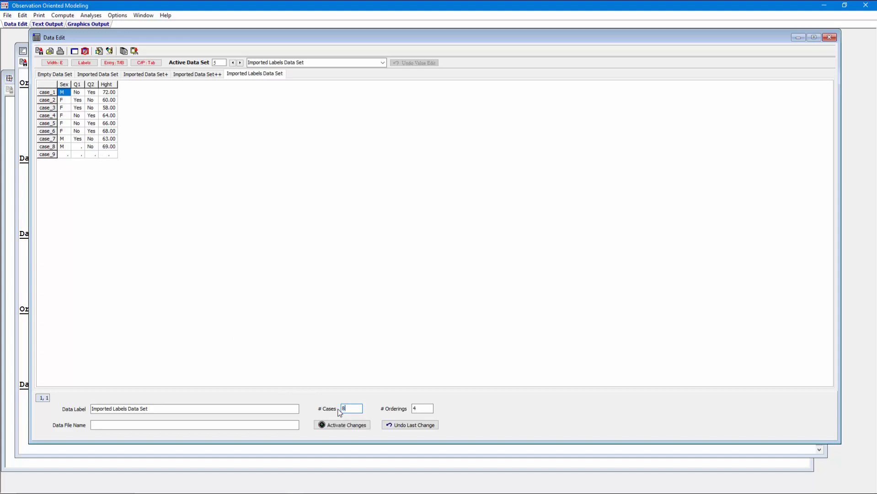
{"action": "left_click", "coordinate": [351, 428]}
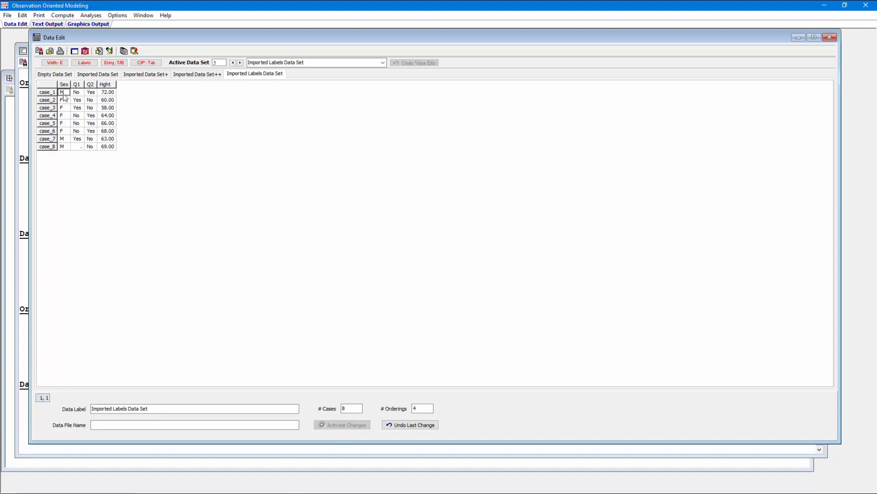
{"action": "left_click", "coordinate": [87, 63]}
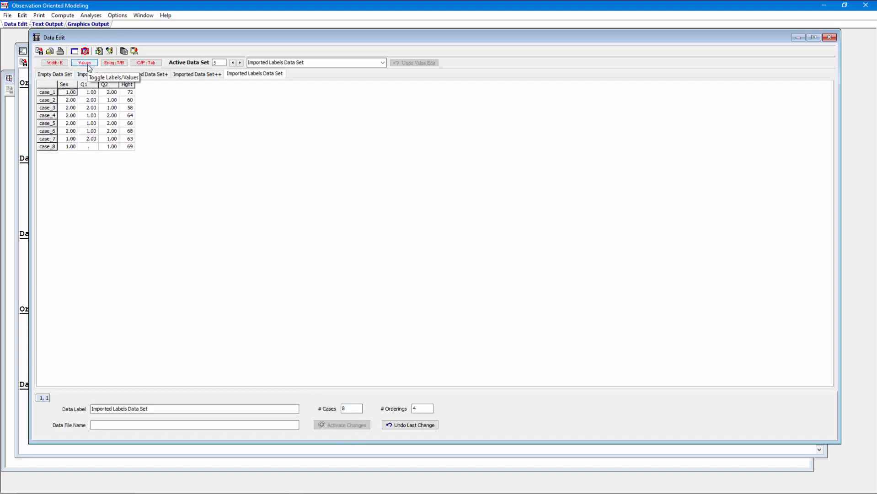
{"action": "left_click", "coordinate": [88, 64]}
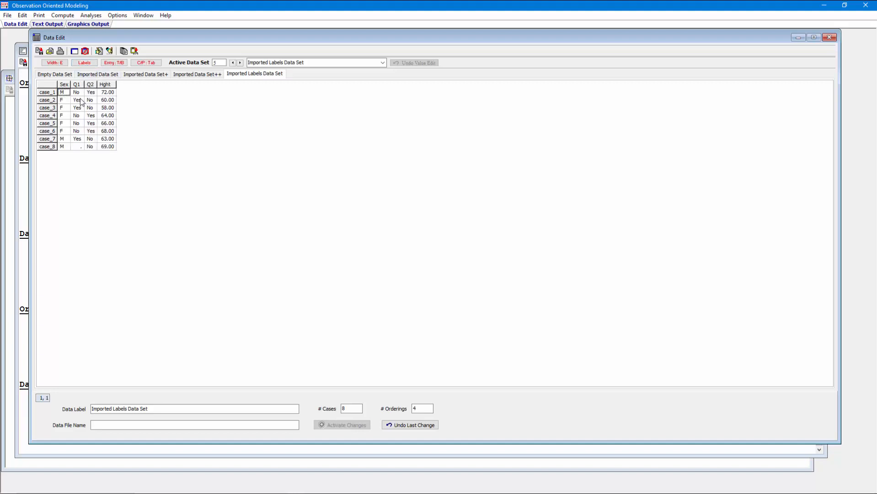
Open the ordering definitions, examine the observation distributions of Sex, Q1, Q2 and Hght and the units of Hght, and close the definitions
{"action": "left_click", "coordinate": [99, 51]}
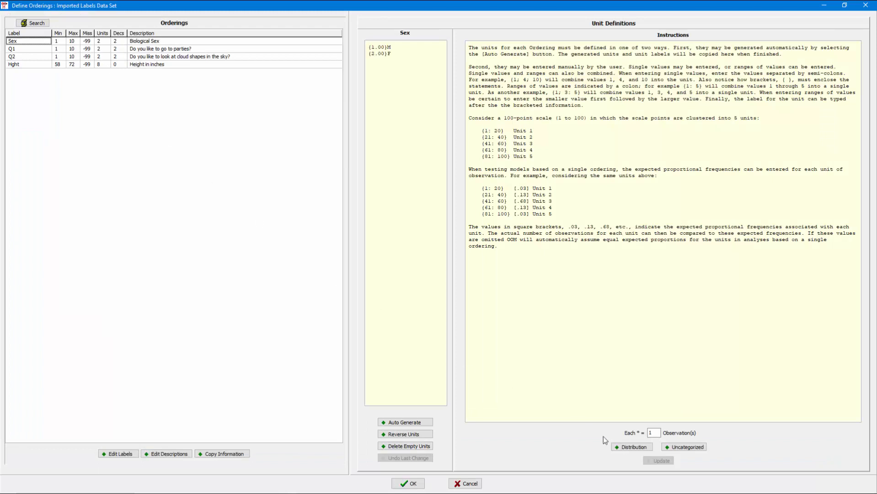
{"action": "left_click", "coordinate": [632, 447]}
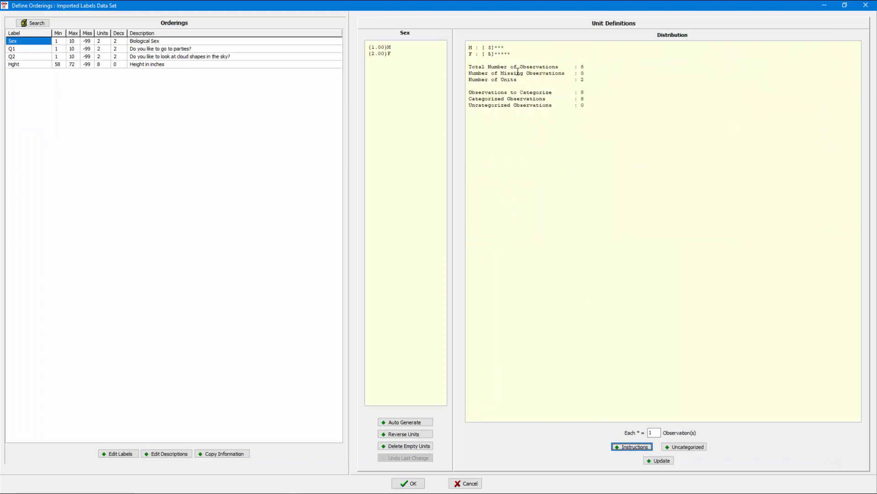
{"action": "left_click_drag", "start_coordinate": [504, 47], "coordinate": [475, 54]}
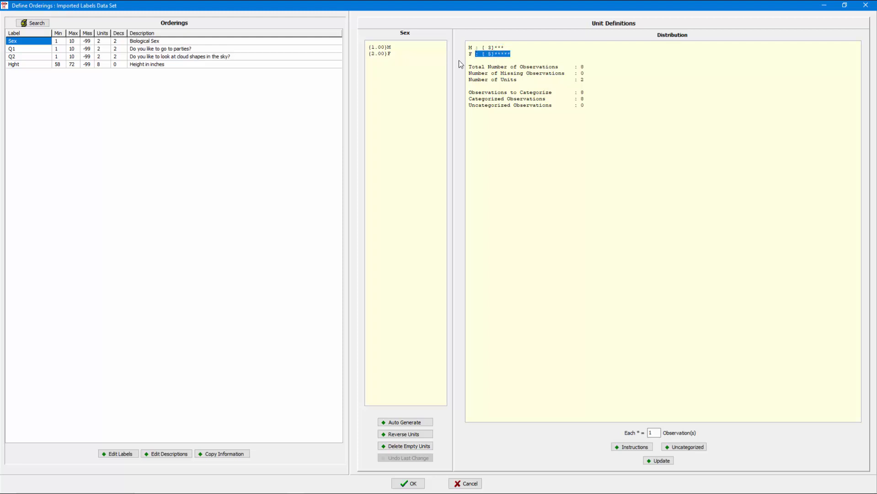
{"action": "left_click", "coordinate": [27, 49]}
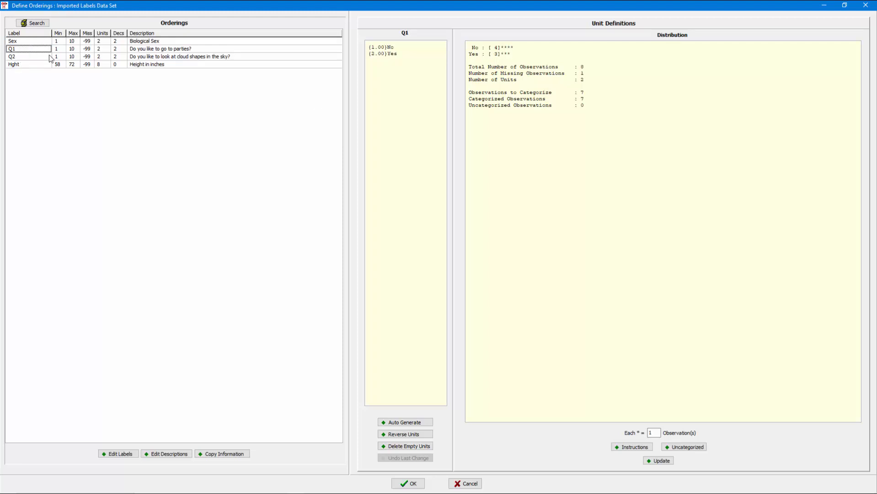
{"action": "left_click_drag", "start_coordinate": [584, 108], "coordinate": [486, 112]}
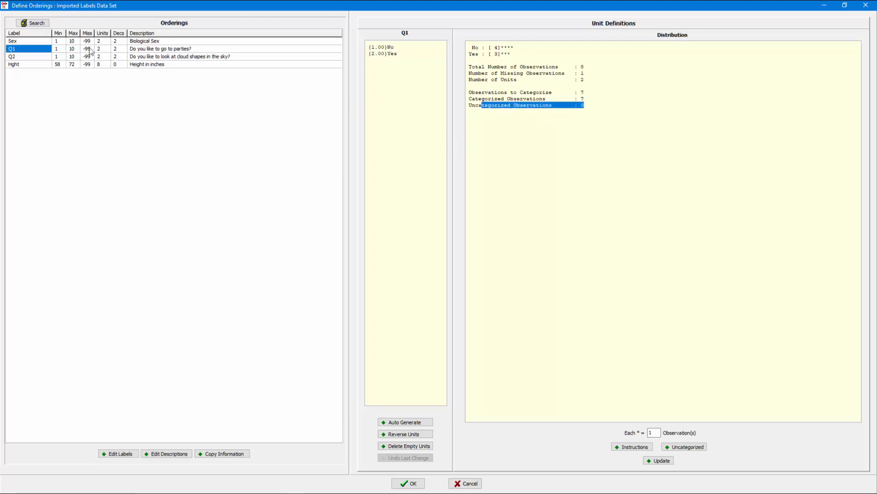
{"action": "left_click", "coordinate": [43, 57]}
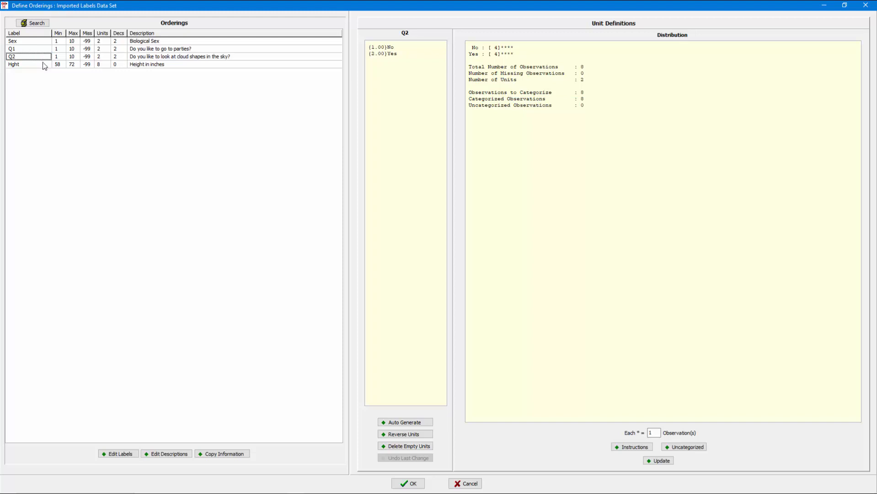
{"action": "left_click", "coordinate": [44, 65]}
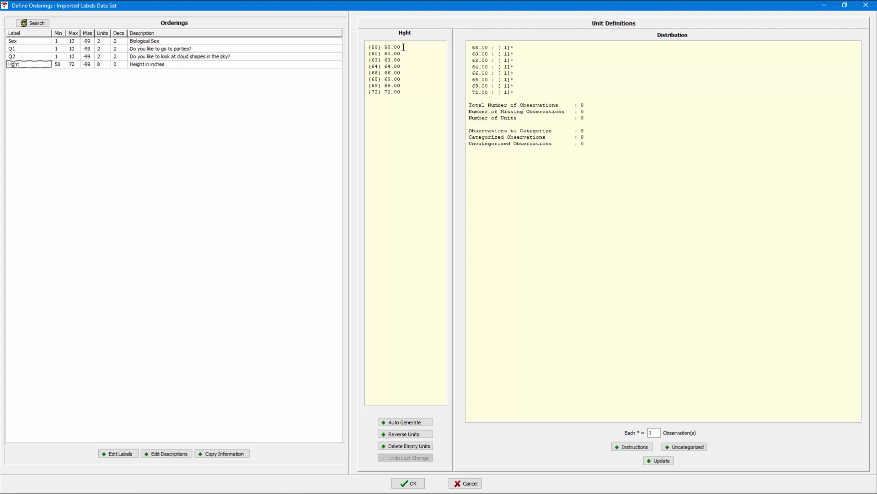
{"action": "left_click_drag", "start_coordinate": [403, 47], "coordinate": [385, 49]}
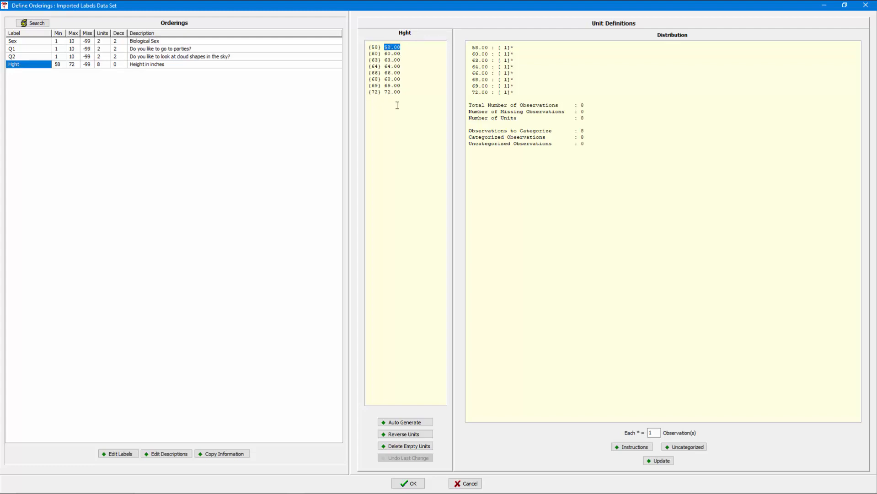
{"action": "left_click", "coordinate": [409, 486]}
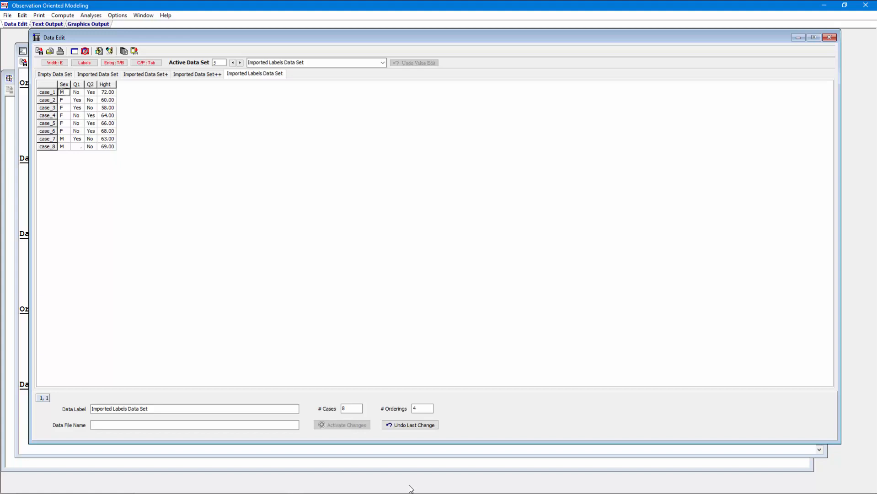
Switch to the SimpleTextandData_wLabels workbook in Excel and select the first Sex entry in cell A2
{"action": "left_click", "coordinate": [294, 487]}
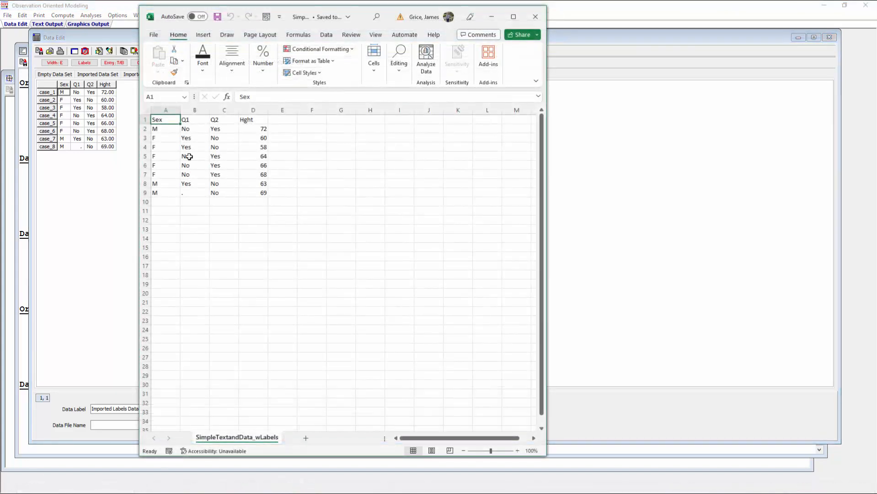
{"action": "left_click", "coordinate": [169, 132]}
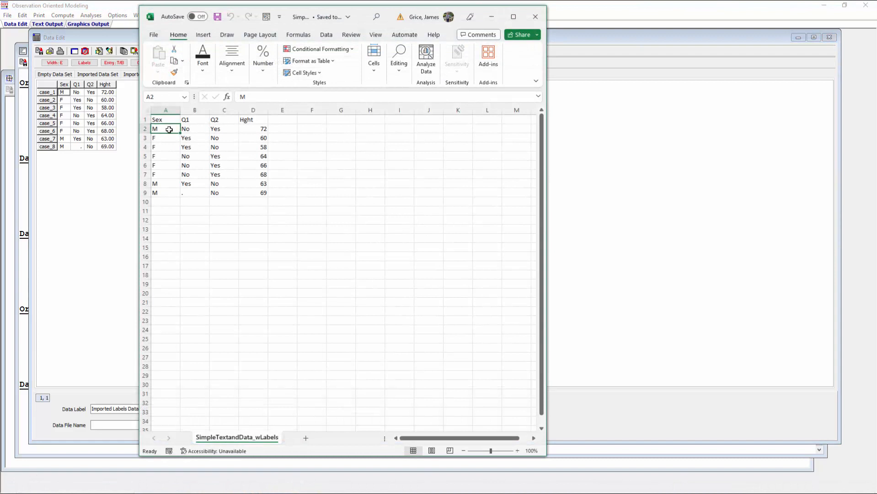